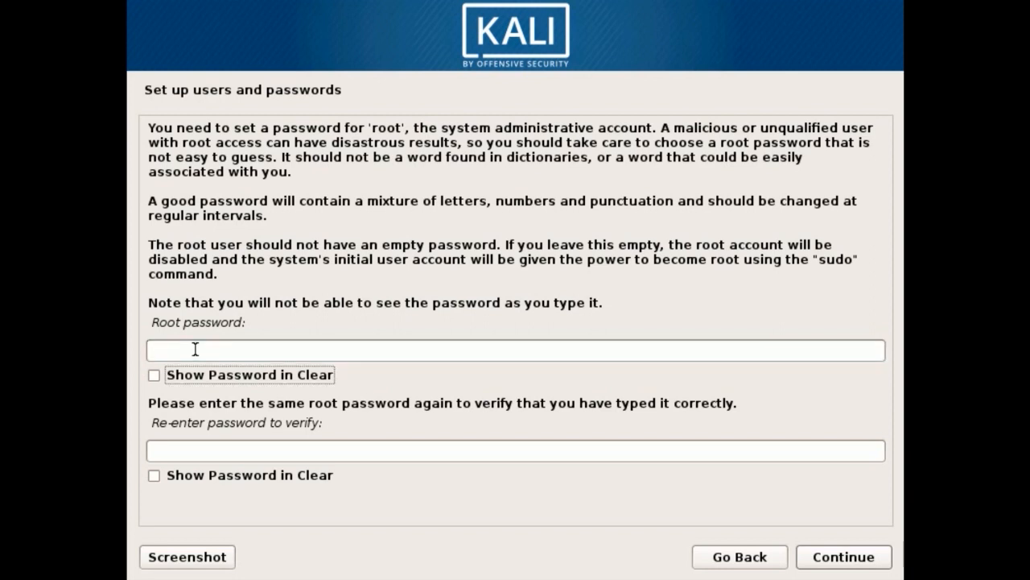
Step: Enter and confirm the root password, showing both entries in clear, and submit them
click(155, 372)
click(172, 352)
text(12345)
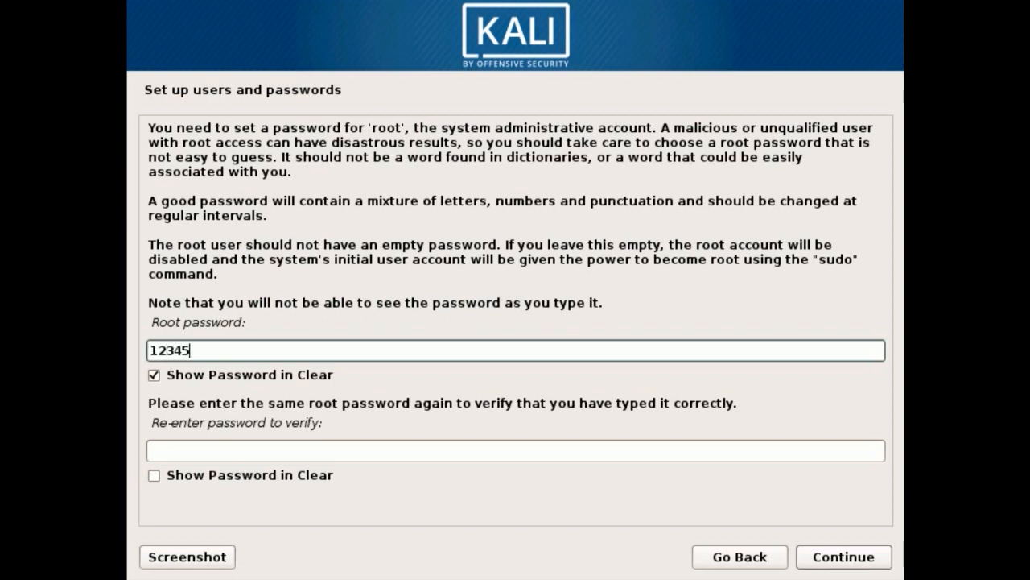
click(190, 448)
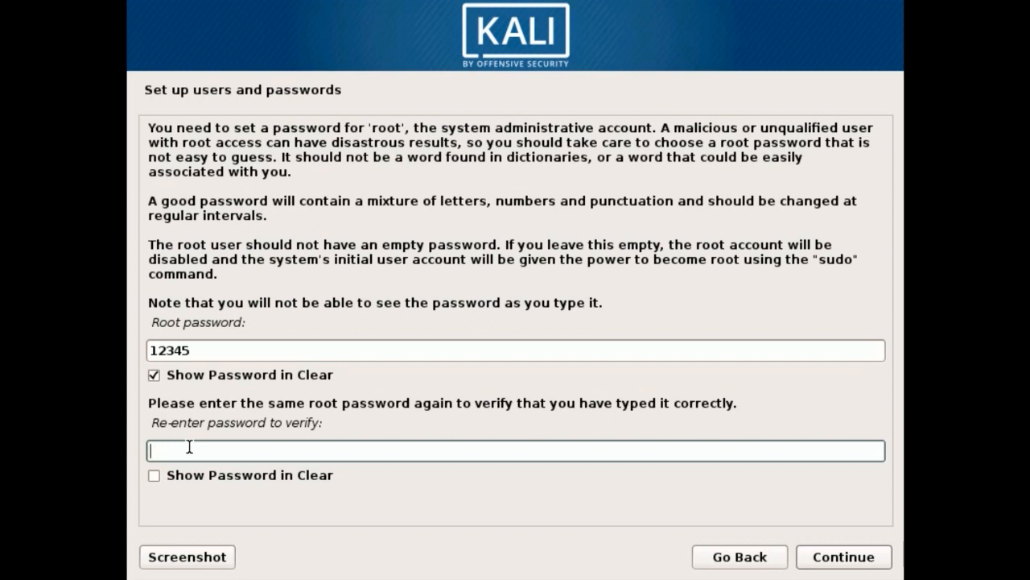
text(12345)
click(154, 475)
click(154, 476)
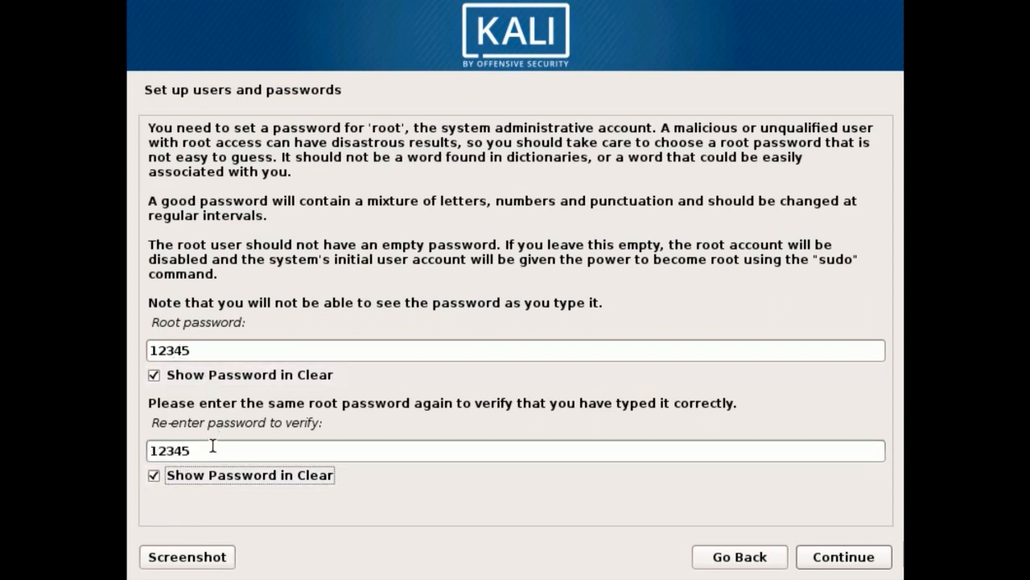
click(823, 558)
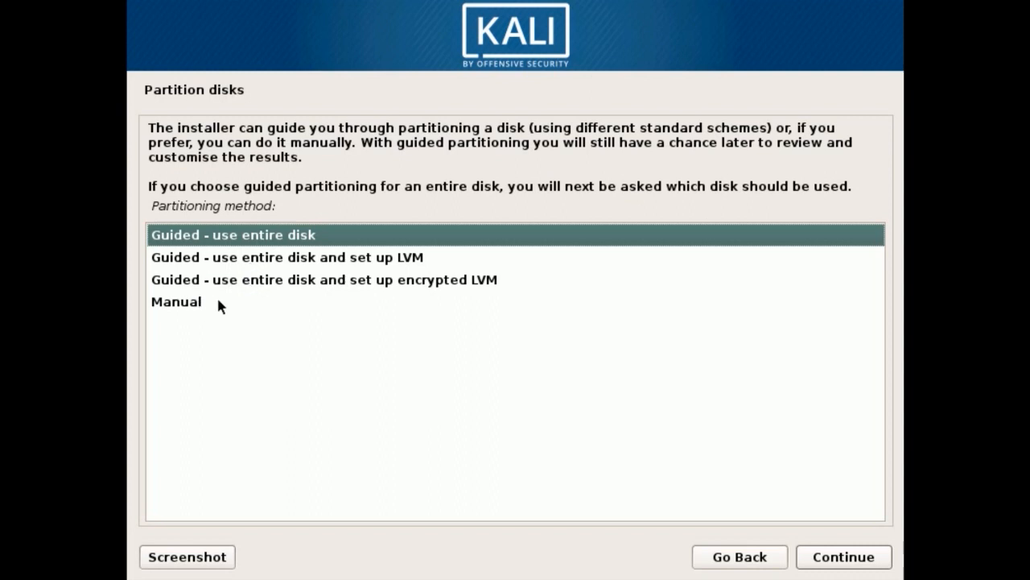
Step: Choose manual partitioning and create a new empty partition table on the 21.5 GB SCSI3 (sda) disk
click(183, 303)
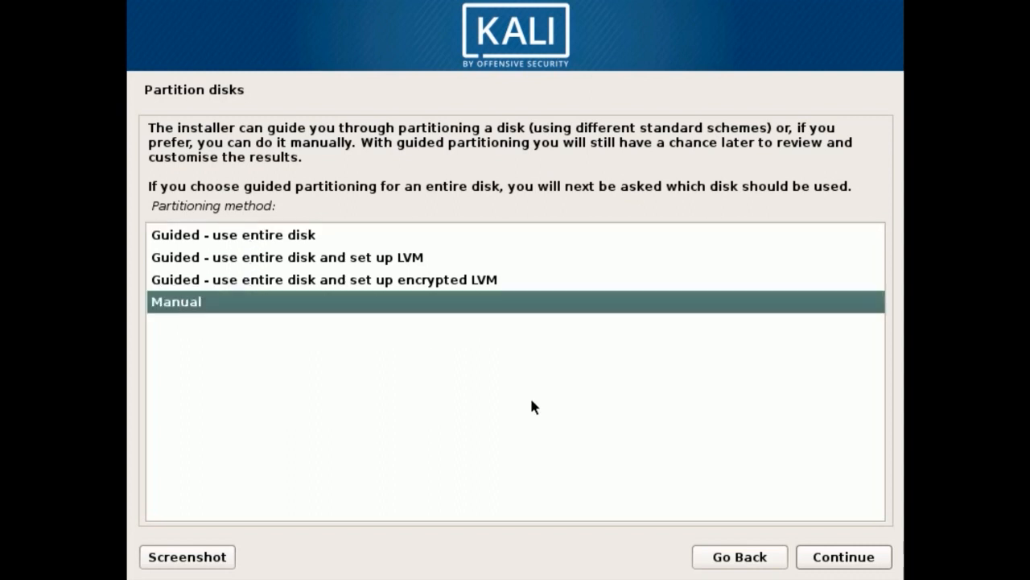
click(845, 563)
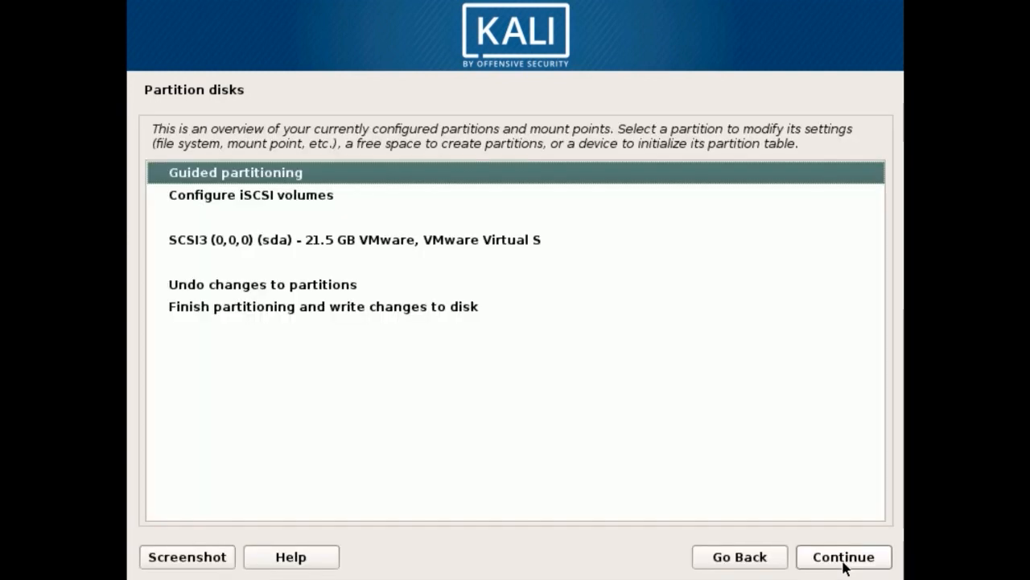
click(284, 198)
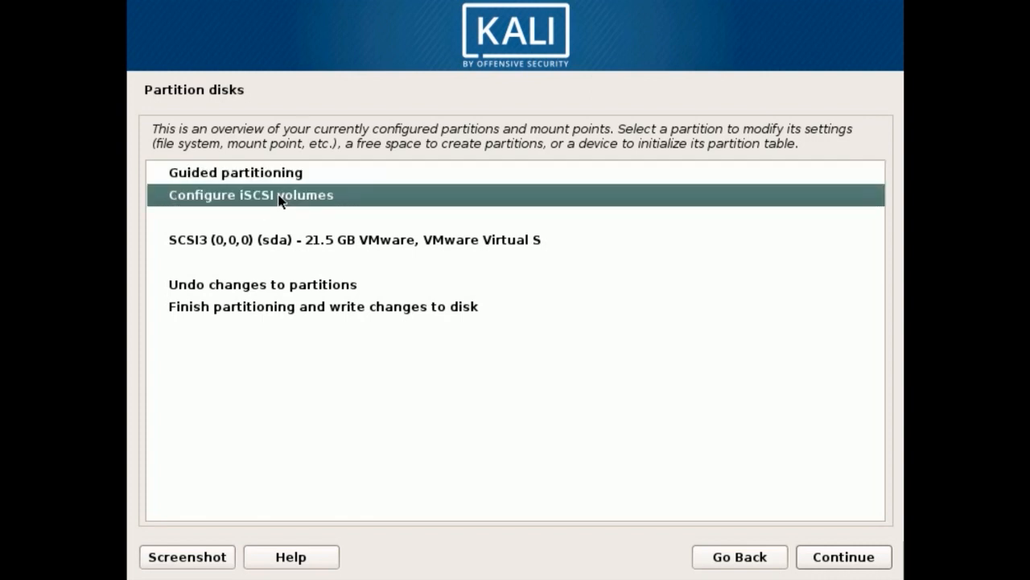
click(274, 173)
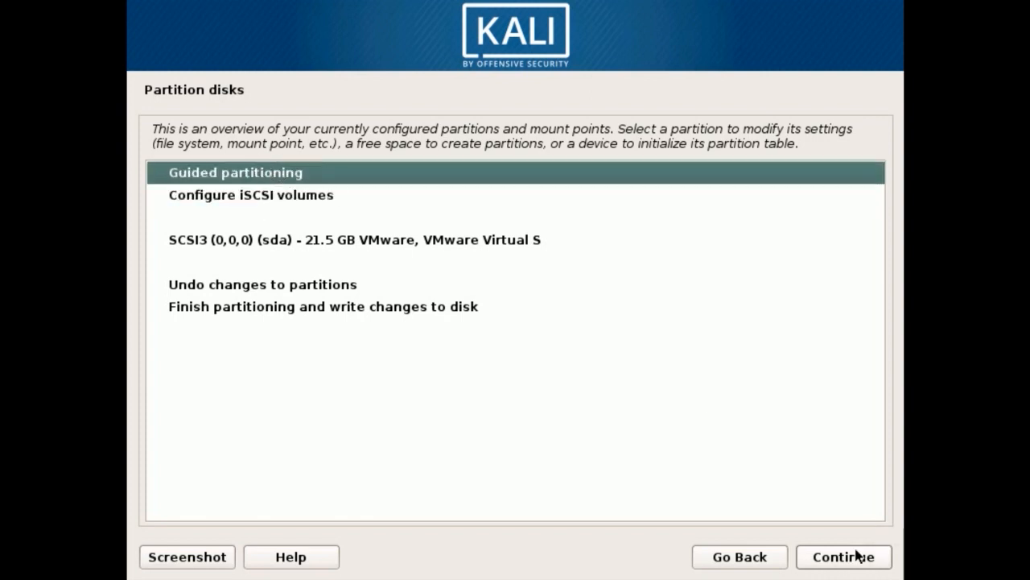
click(471, 237)
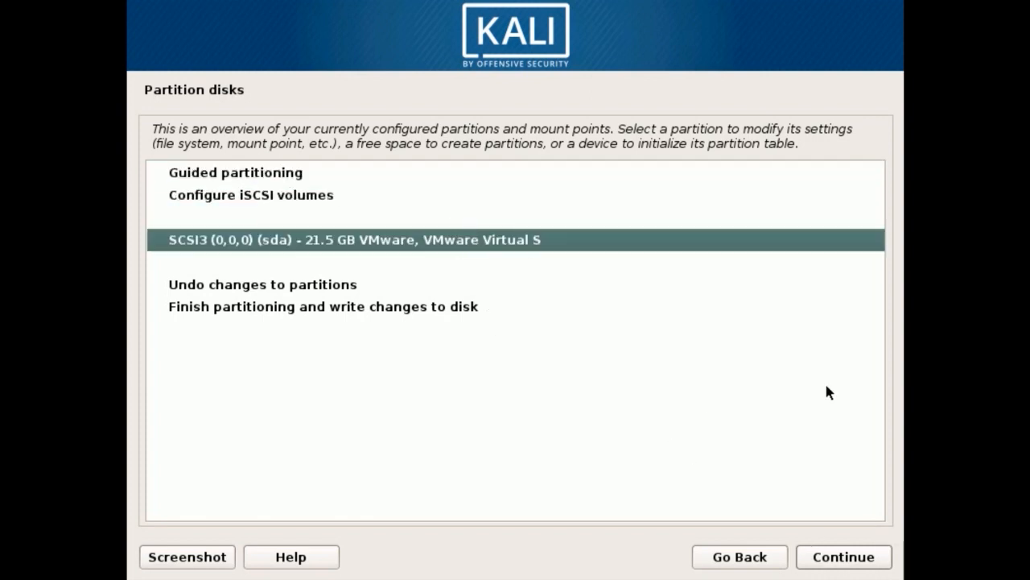
click(874, 556)
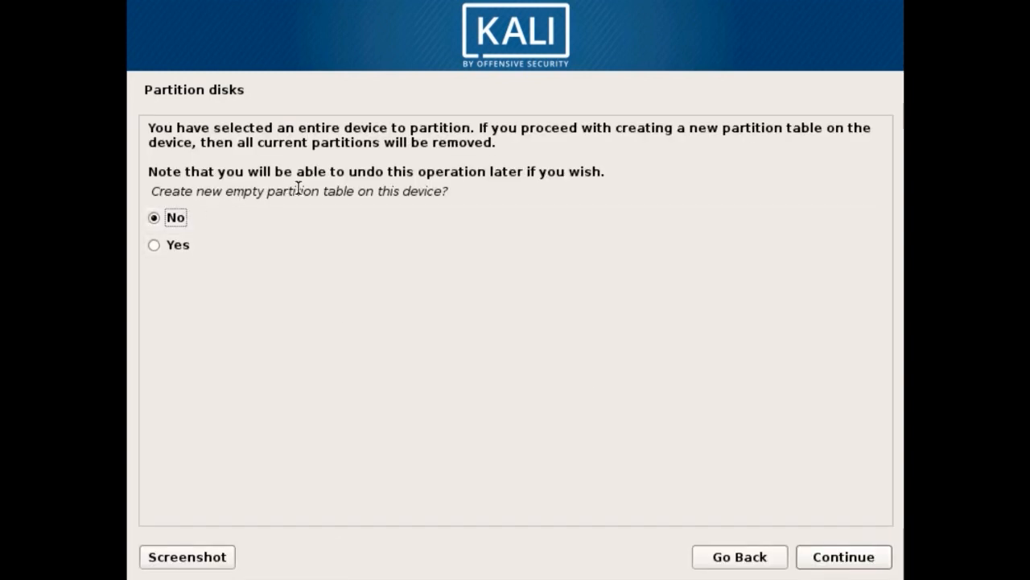
click(172, 246)
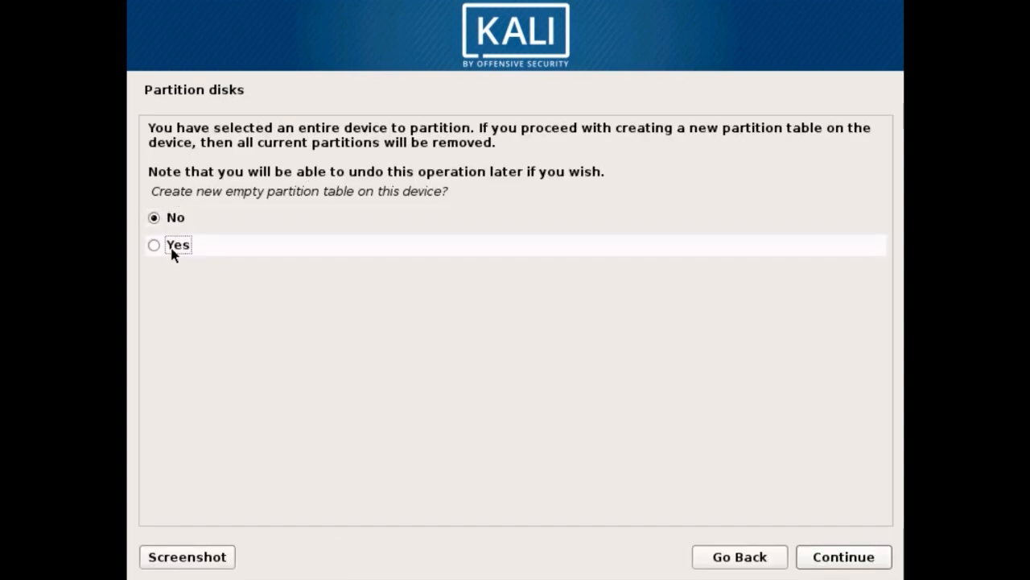
click(872, 558)
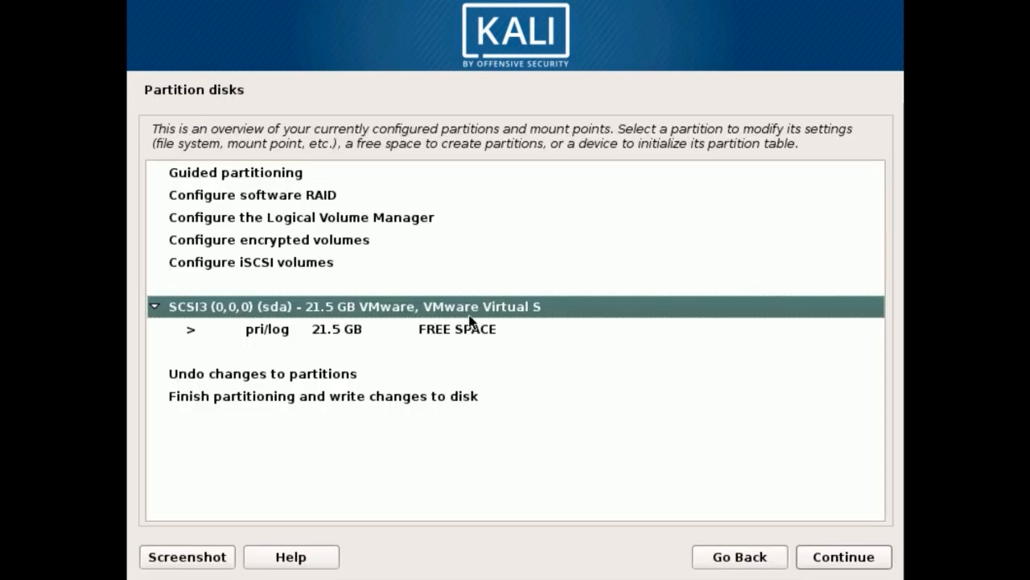
Step: Create a new partition in the disk's 21.5 GB free space with a size of 10GB
click(335, 336)
double_click(415, 324)
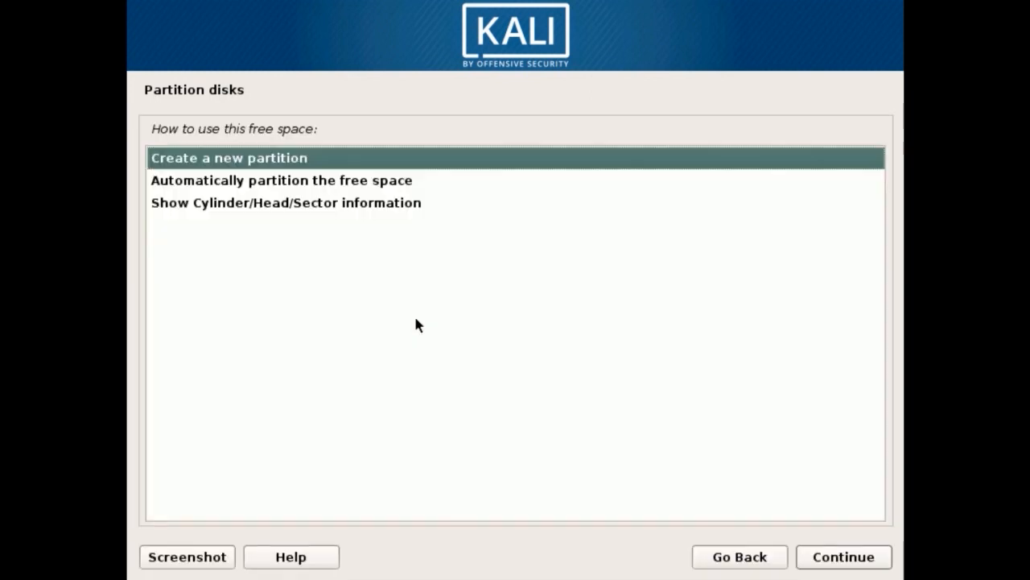
click(251, 165)
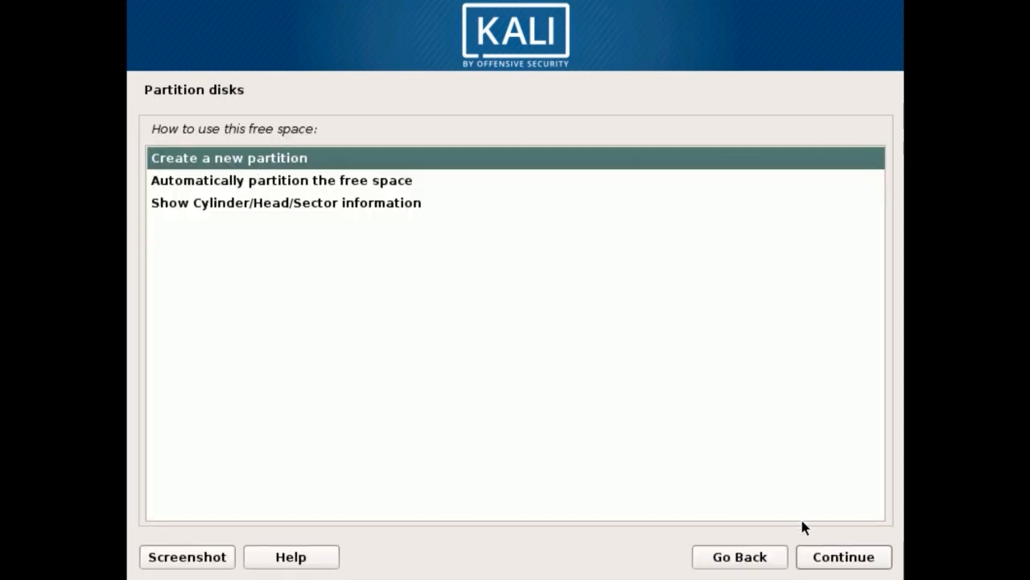
click(815, 566)
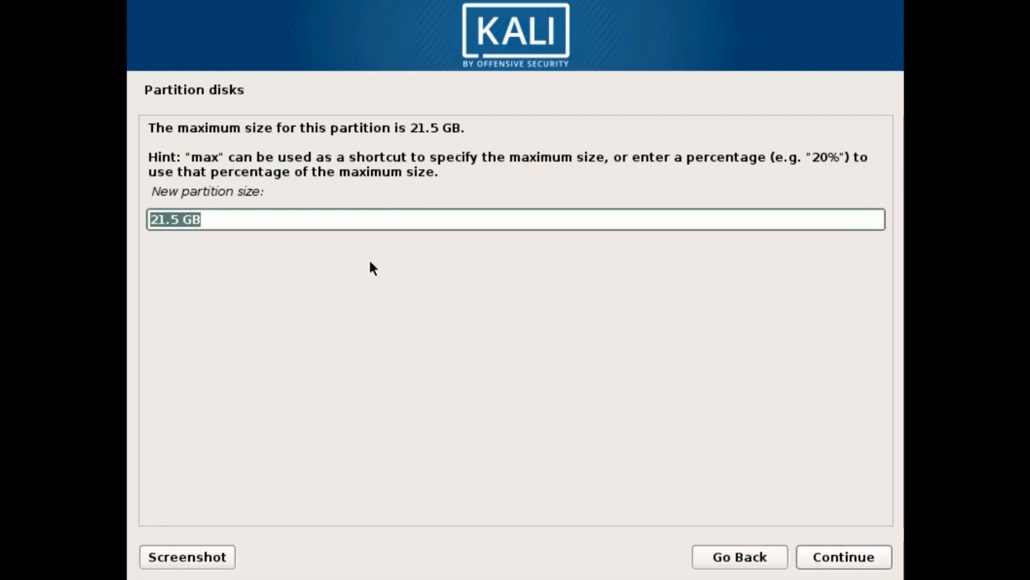
click(276, 226)
key(BackSpace)
key(BackSpace)
key(BackSpace)
key(BackSpace)
key(BackSpace)
key(BackSpace)
key(BackSpace)
text(10)
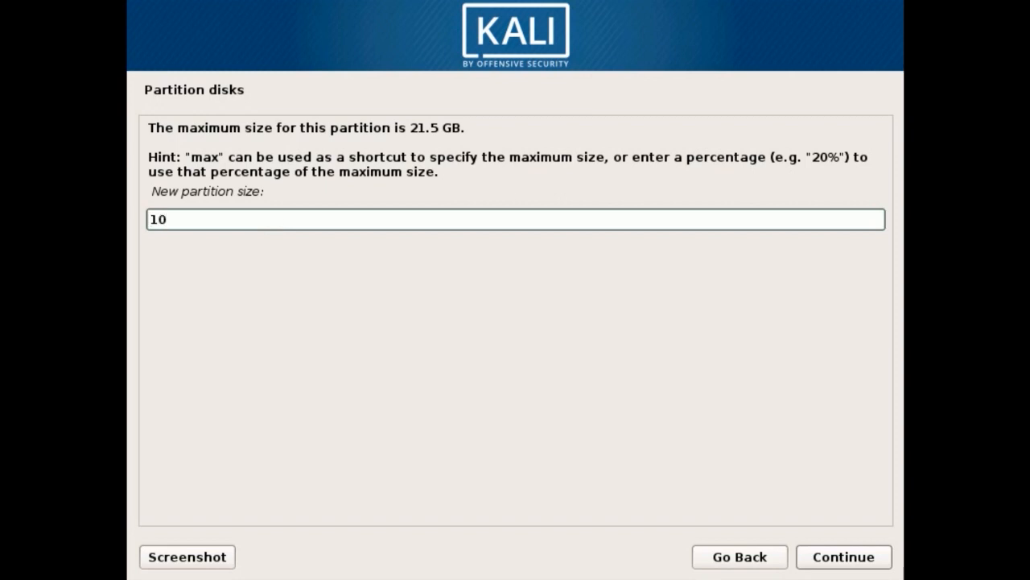
text(GB)
click(850, 569)
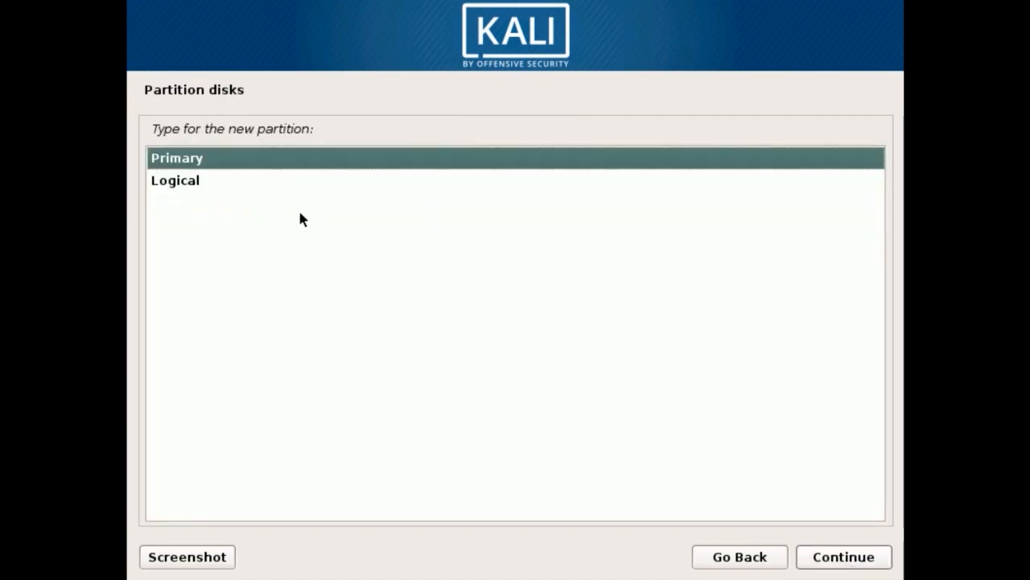
Step: Make the 10 GB partition logical and place it at the beginning of the available space
click(210, 187)
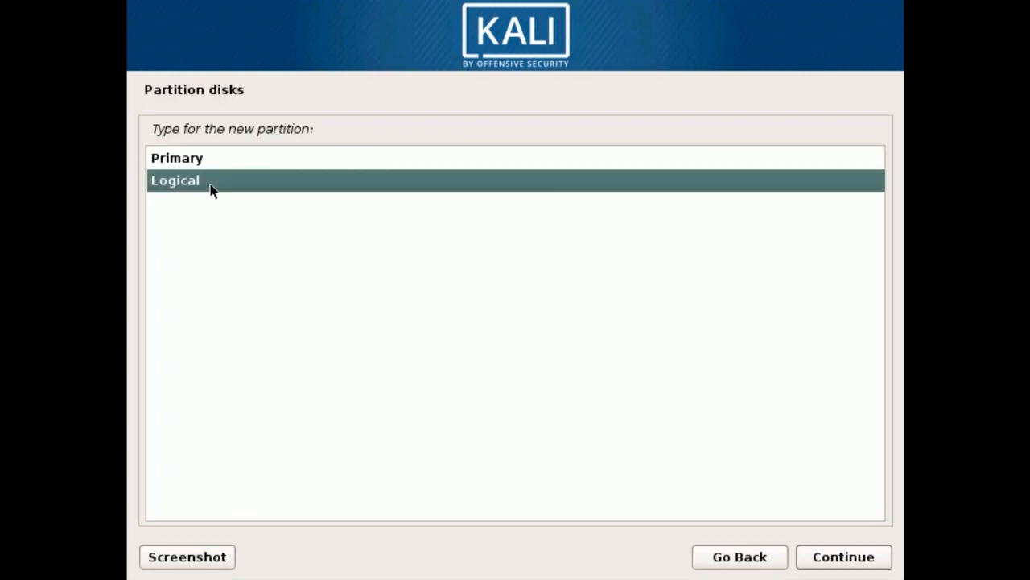
click(843, 563)
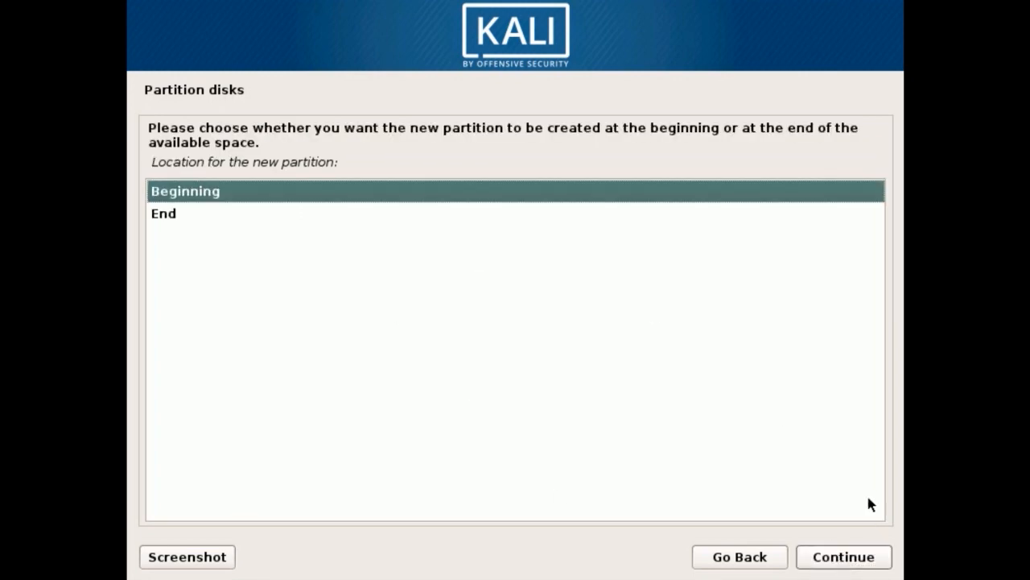
click(299, 192)
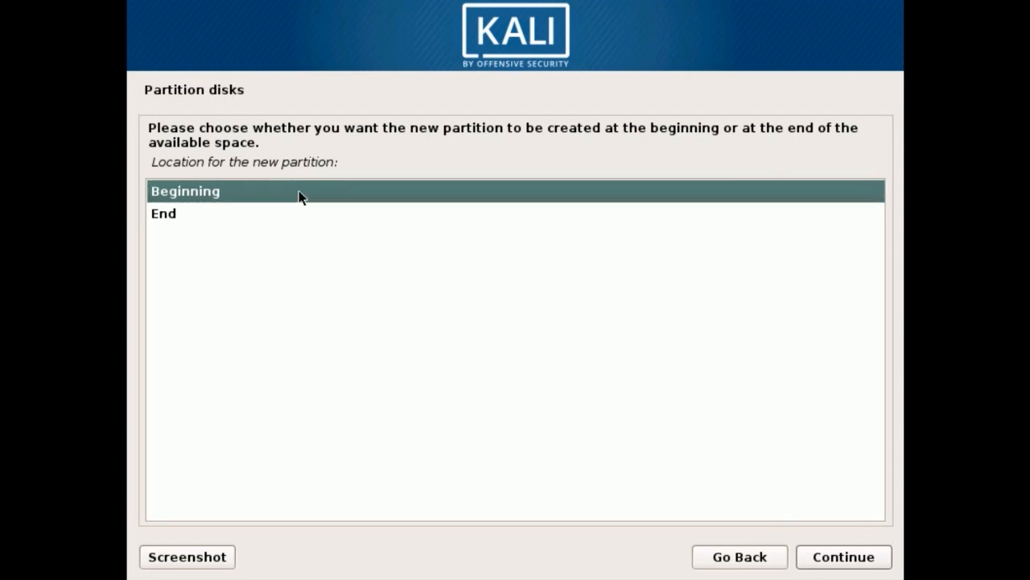
click(869, 557)
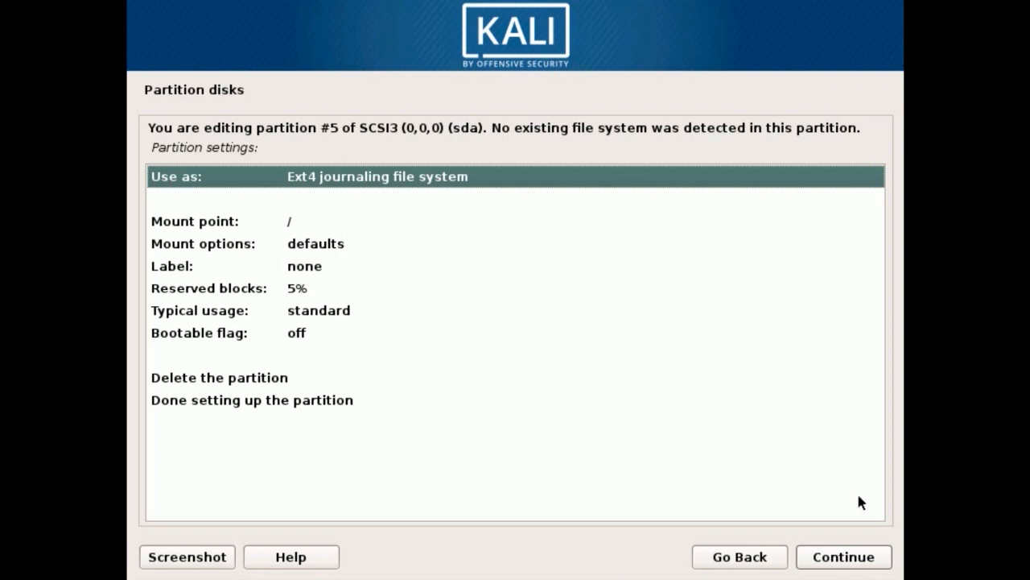
Step: Use the root (/) partition as an Ext4 journaling file system and finish setting it up
click(825, 557)
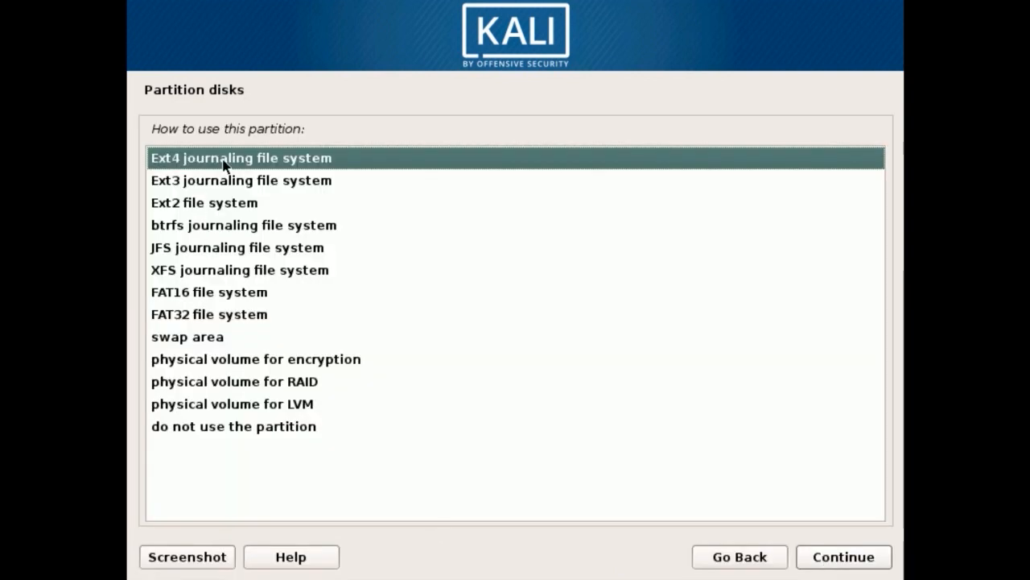
click(855, 555)
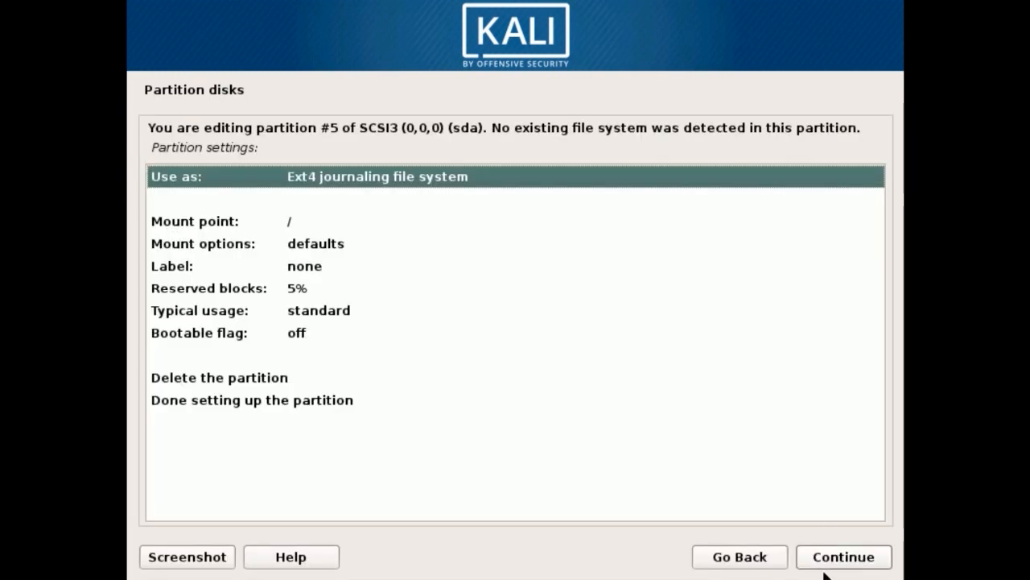
click(231, 394)
click(842, 564)
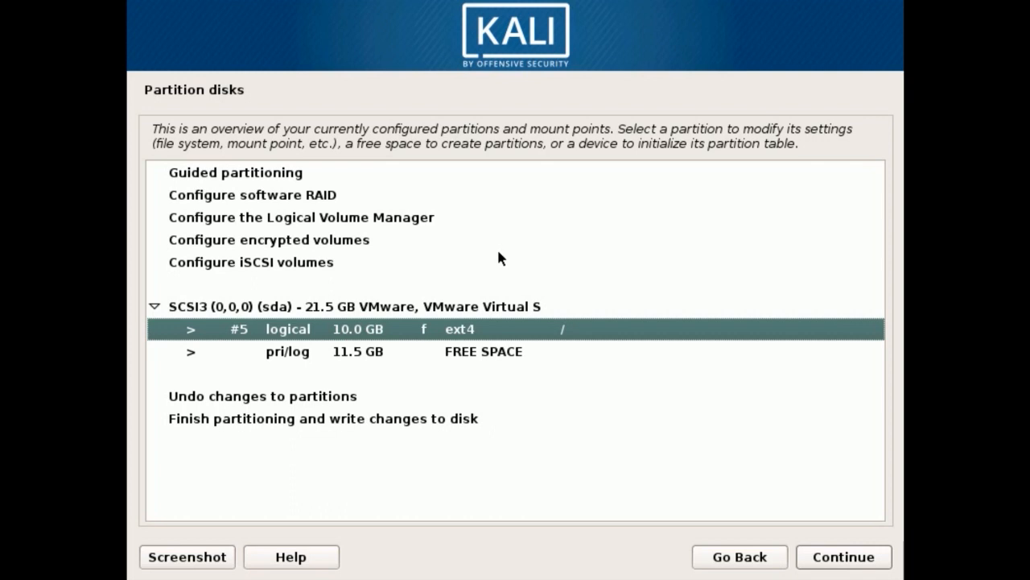
Step: Create a second partition in the remaining 11.5 GB free space with a size of 4GB
click(366, 354)
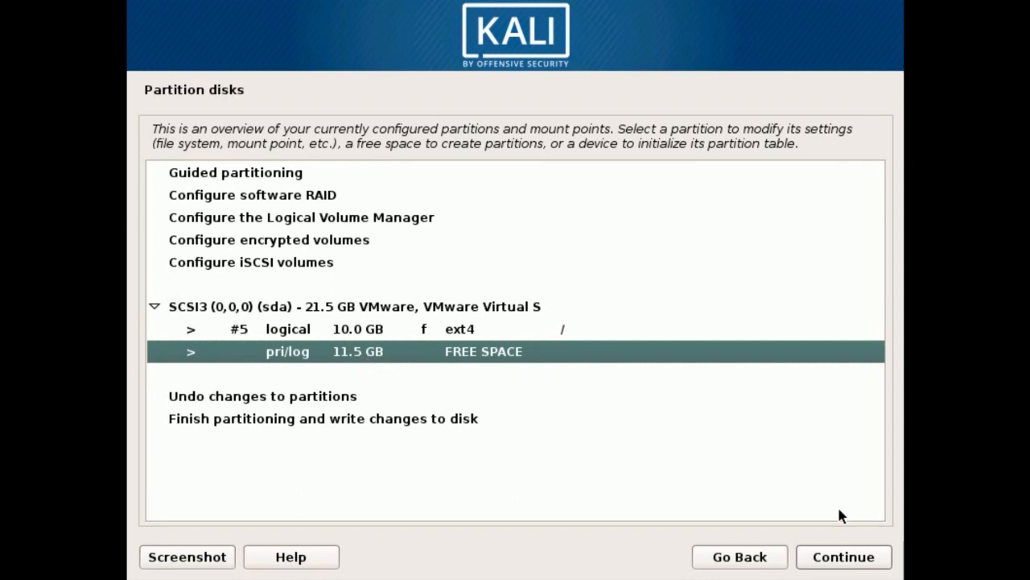
click(829, 566)
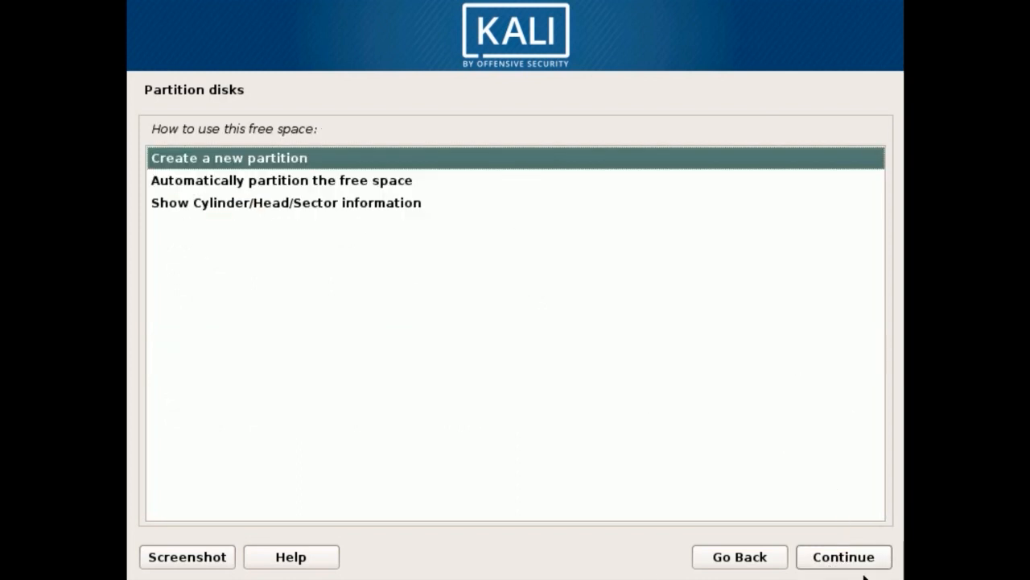
click(861, 566)
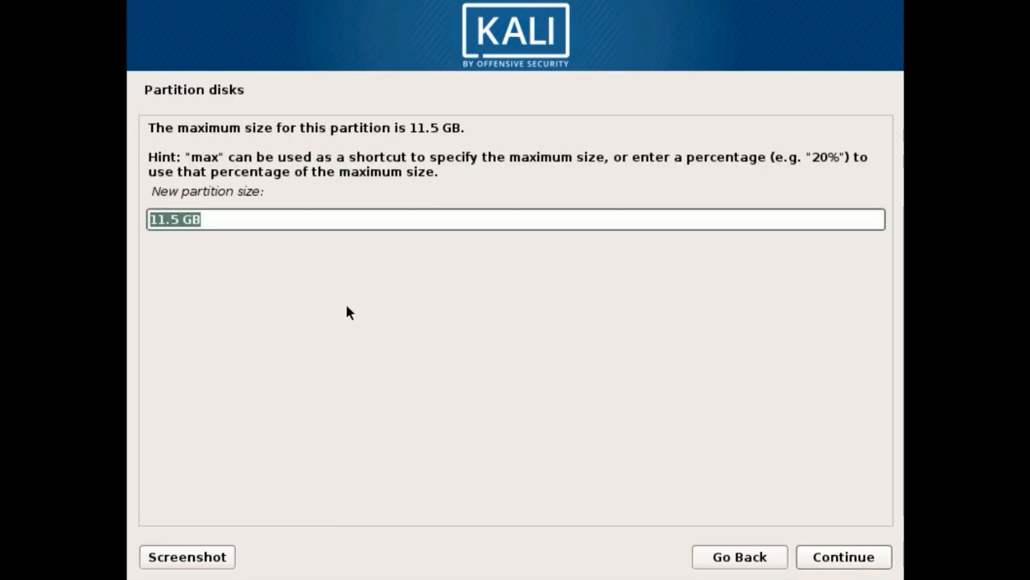
click(219, 217)
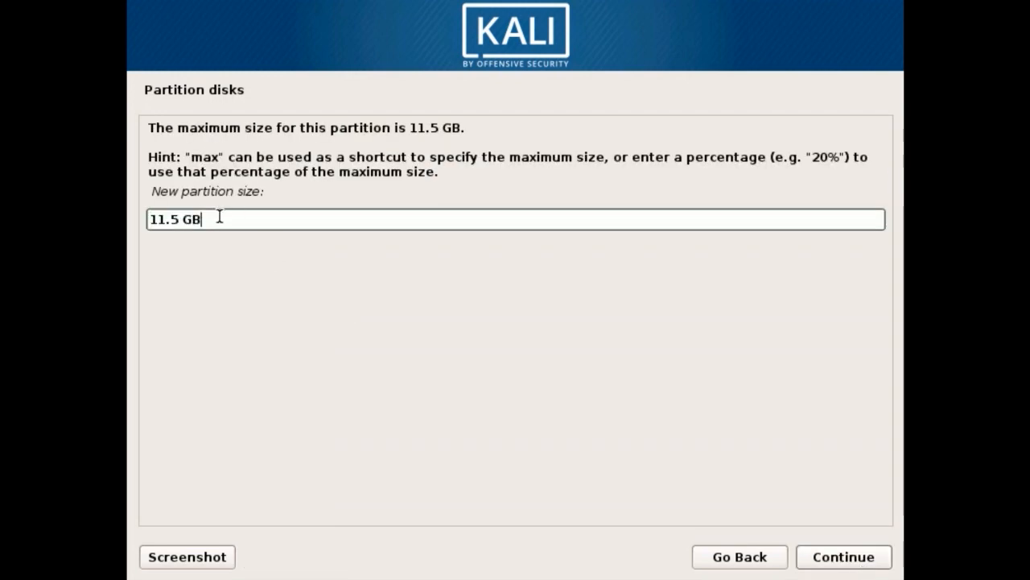
key(BackSpace)
key(BackSpace)
key(BackSpace)
key(BackSpace)
key(BackSpace)
key(BackSpace)
key(BackSpace)
text(4GB)
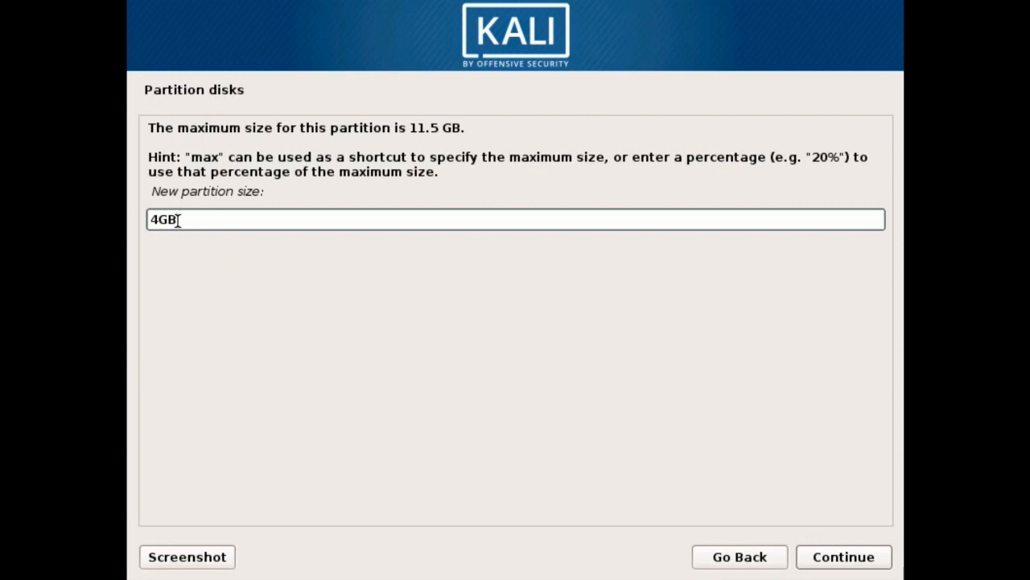
click(858, 557)
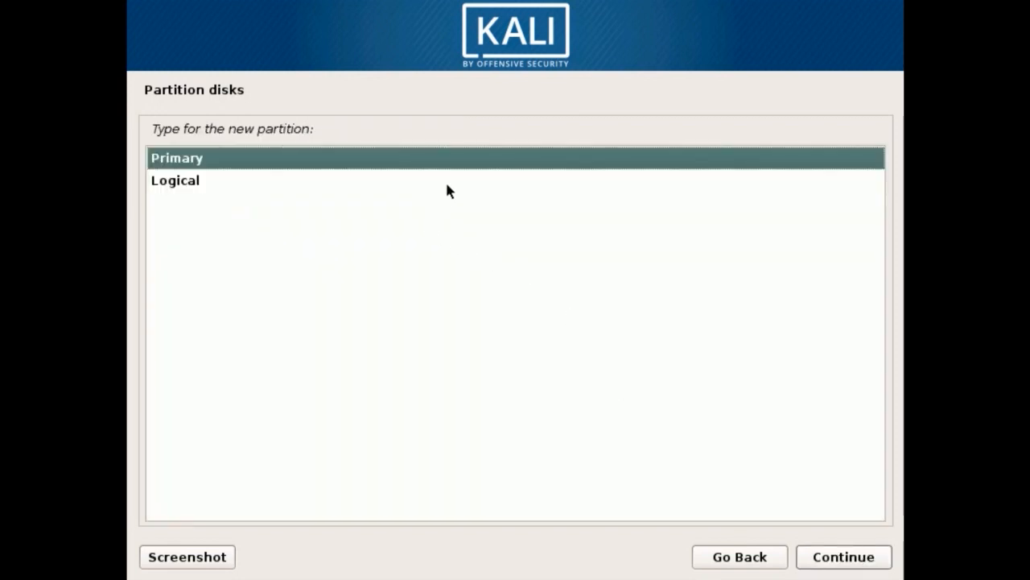
Step: Set the 4 GB partition's type to logical and its location to the beginning of the free space
click(337, 180)
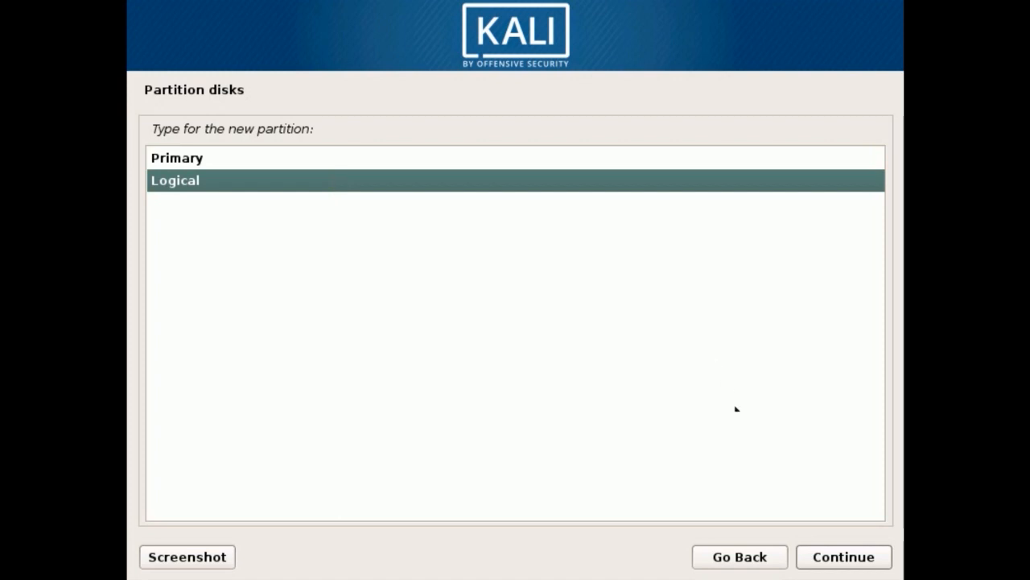
click(823, 555)
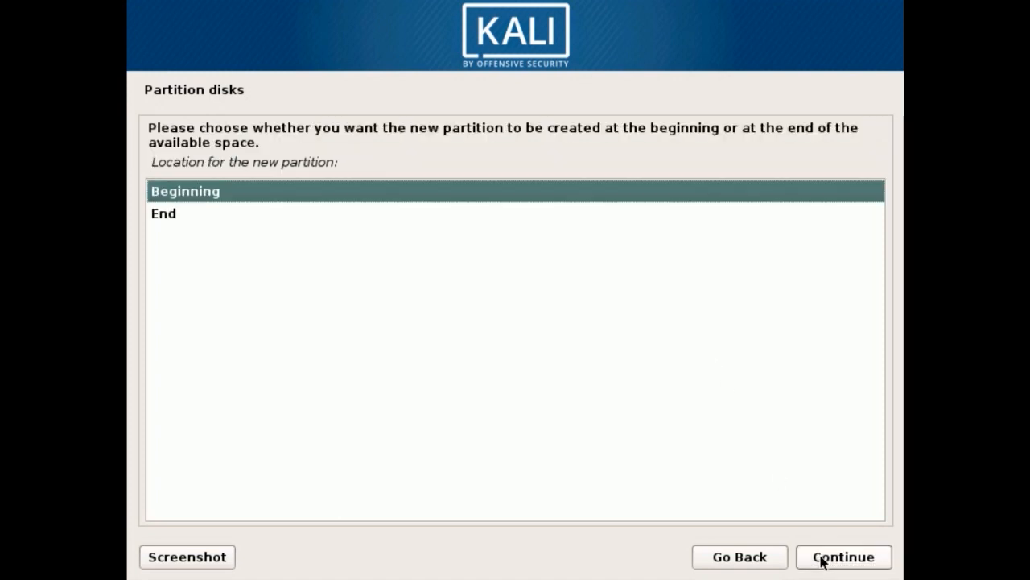
click(852, 557)
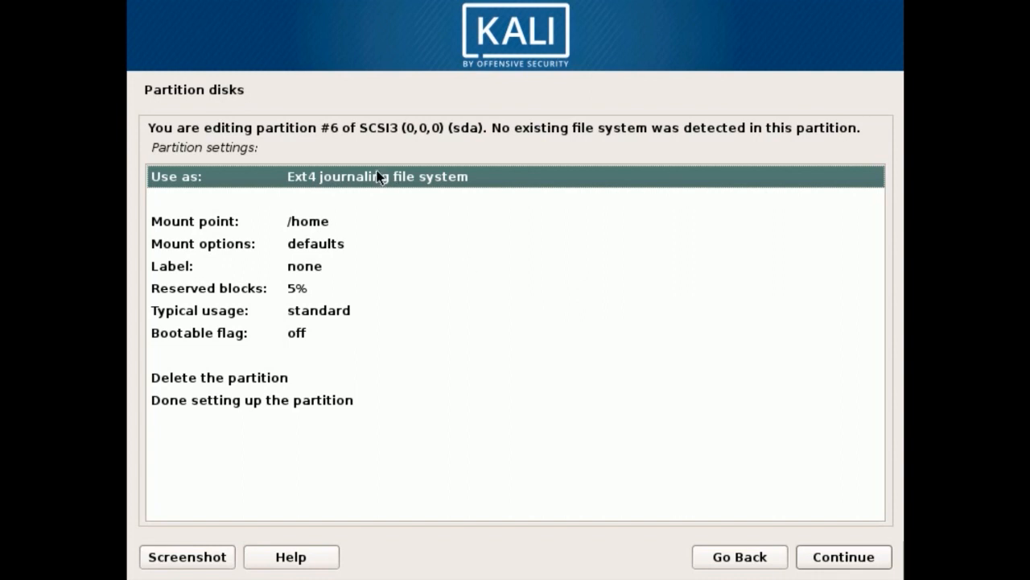
Step: Set the new 4 GB logical partition to be used as swap area
click(826, 558)
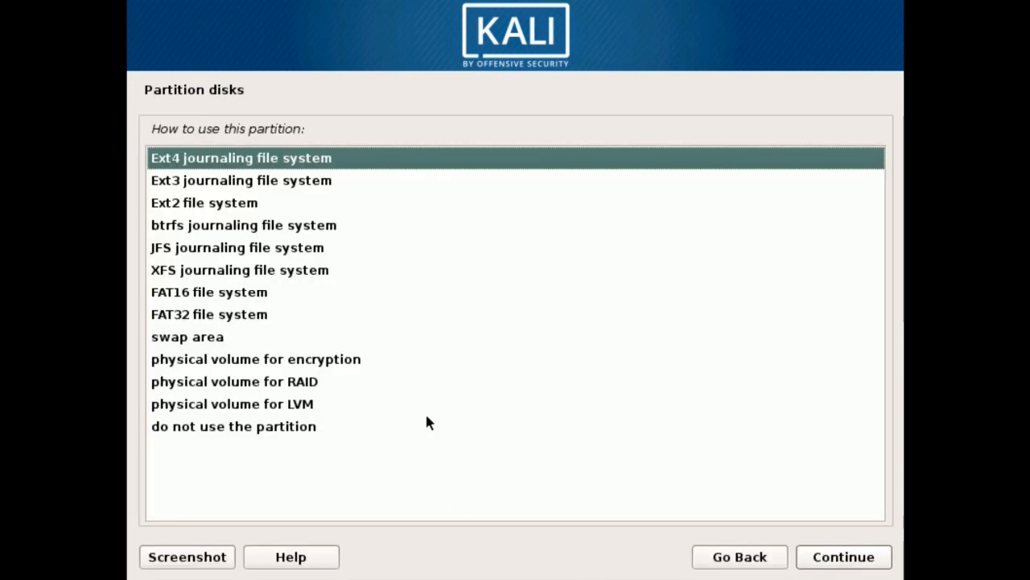
click(216, 338)
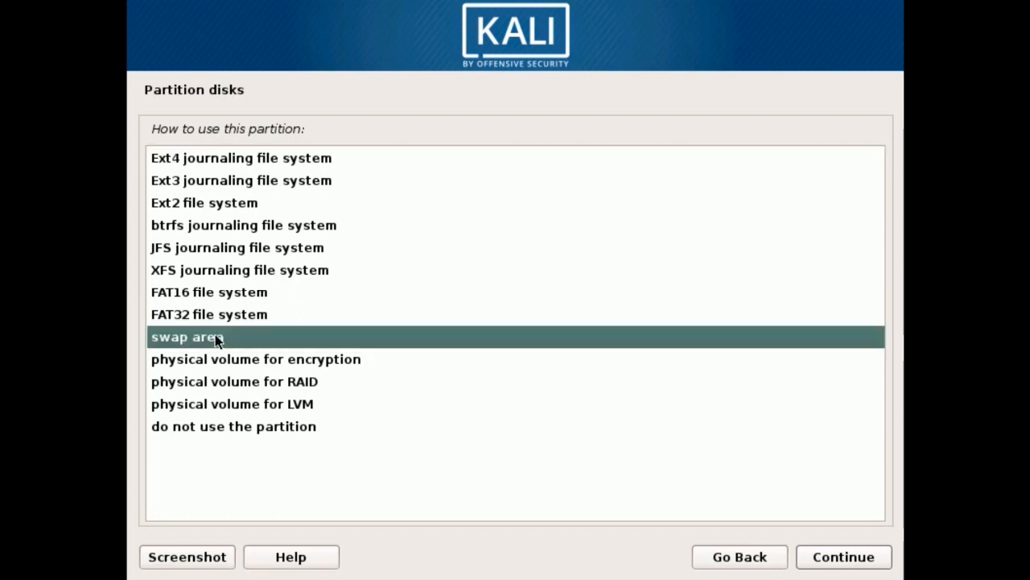
click(841, 557)
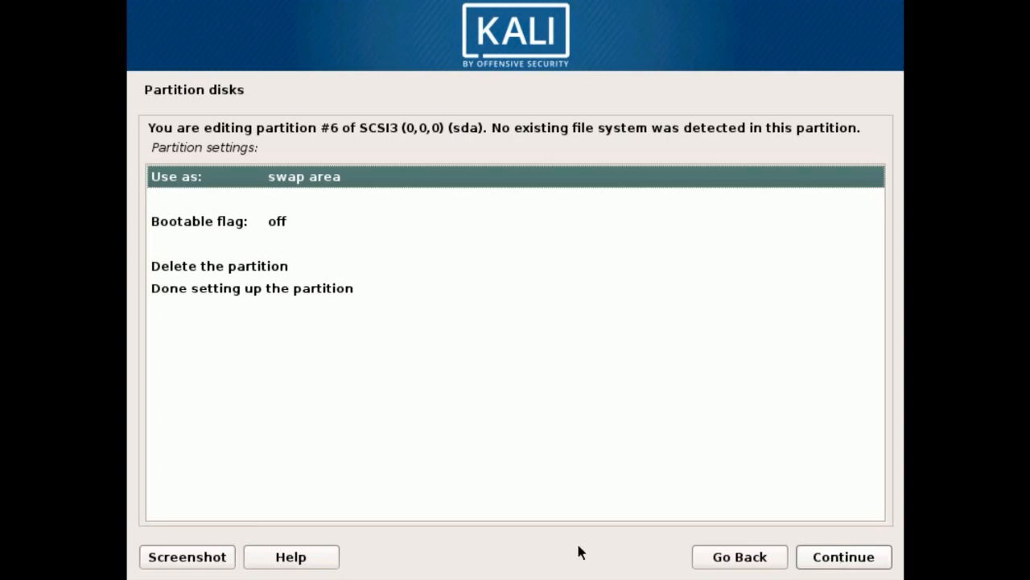
Step: Turn on the bootable flag for the swap partition and finish setting it up
double_click(261, 226)
click(178, 274)
click(855, 563)
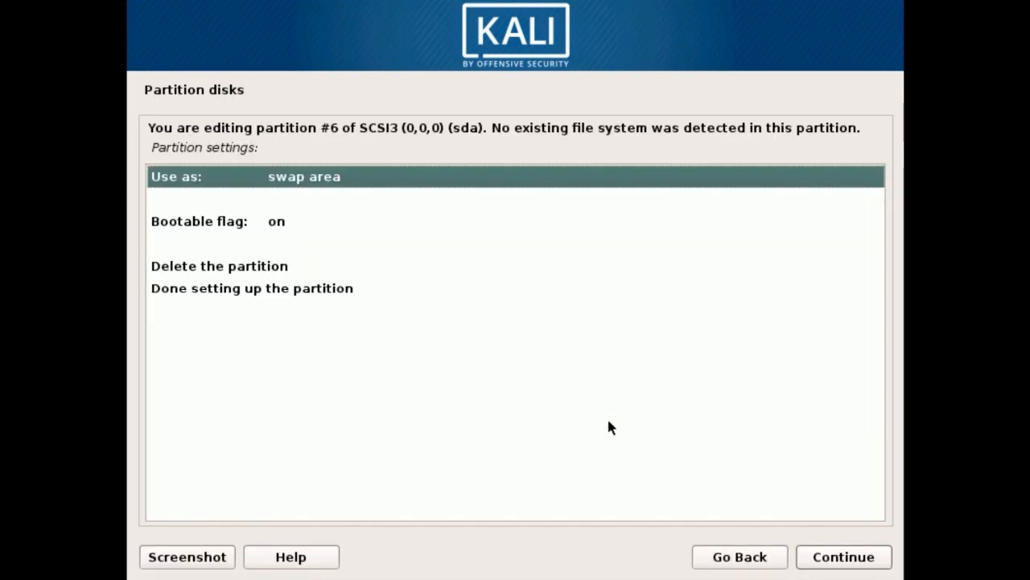
double_click(299, 288)
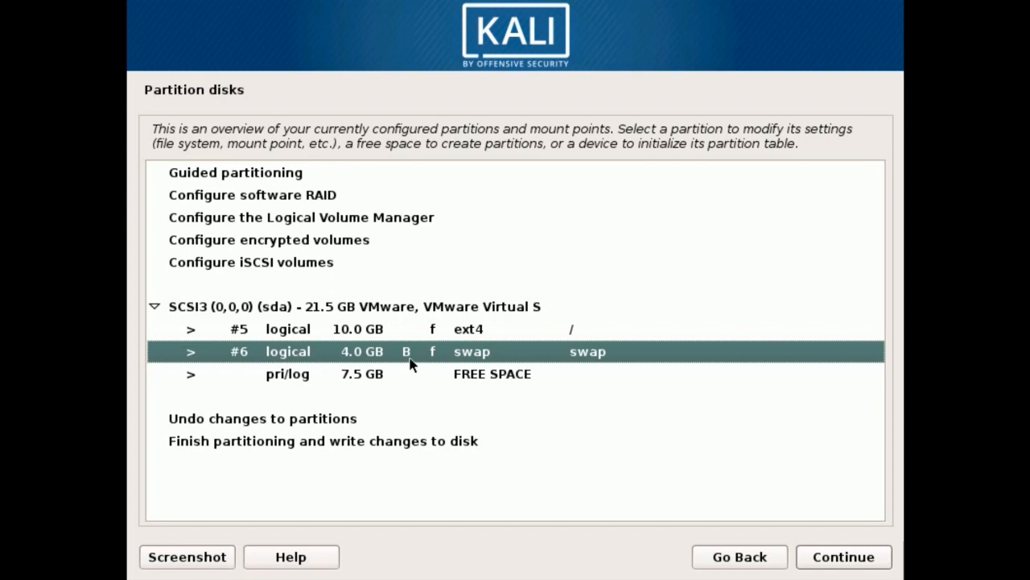
Step: Create a logical partition from all 7.5 GB of remaining free space and finish it as Ext4 mounted at /home
click(445, 375)
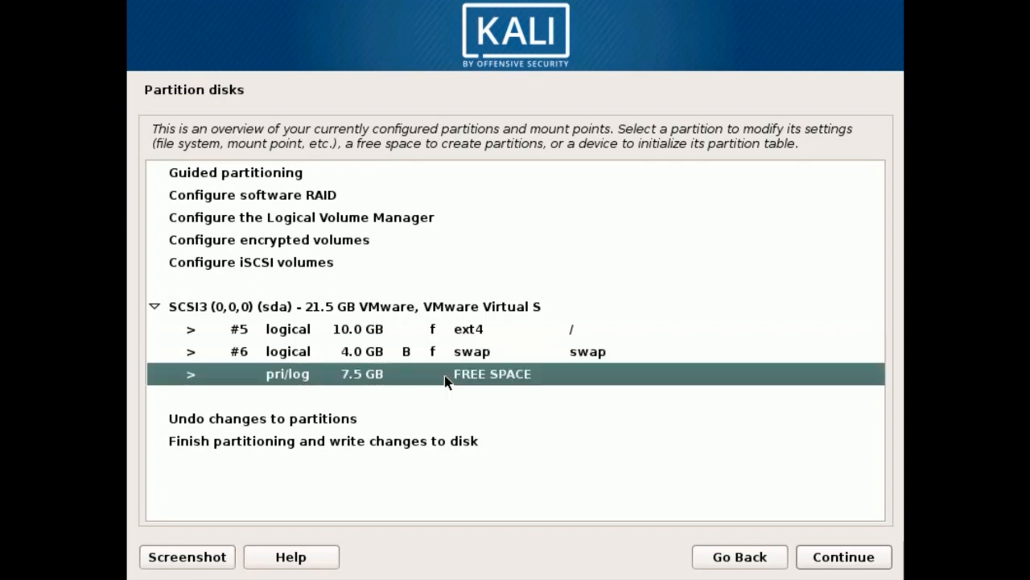
click(819, 555)
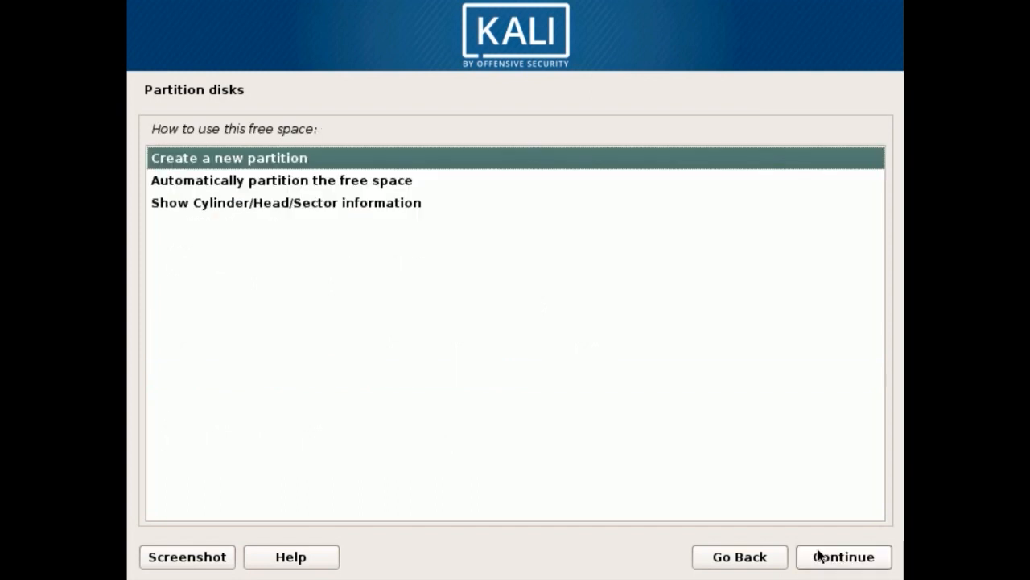
click(864, 564)
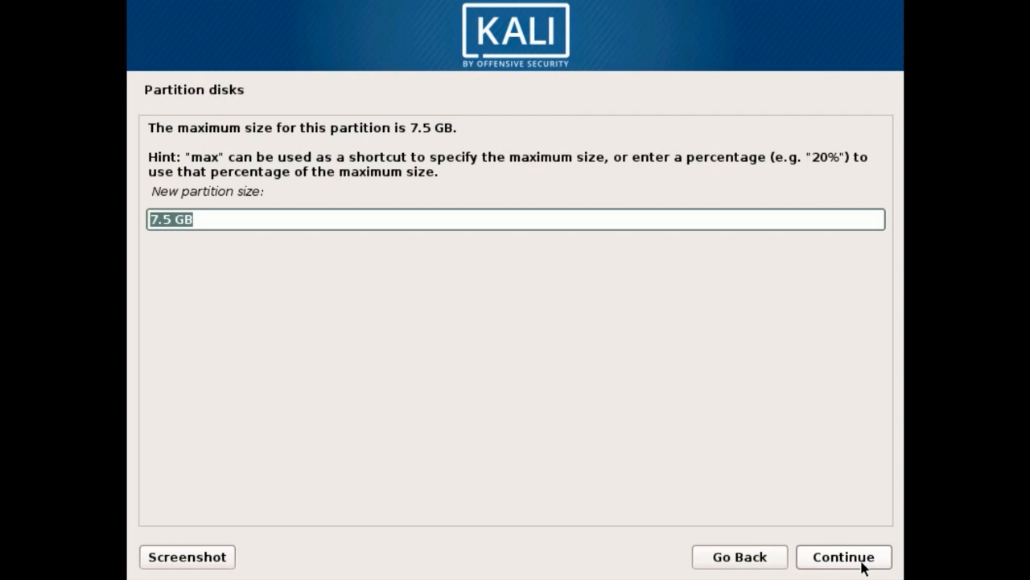
click(865, 564)
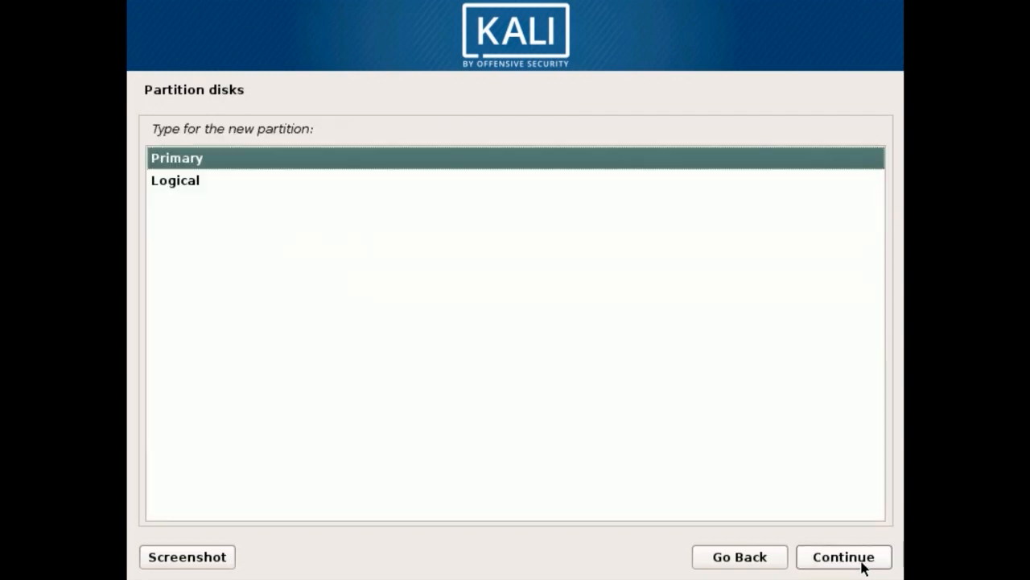
click(166, 183)
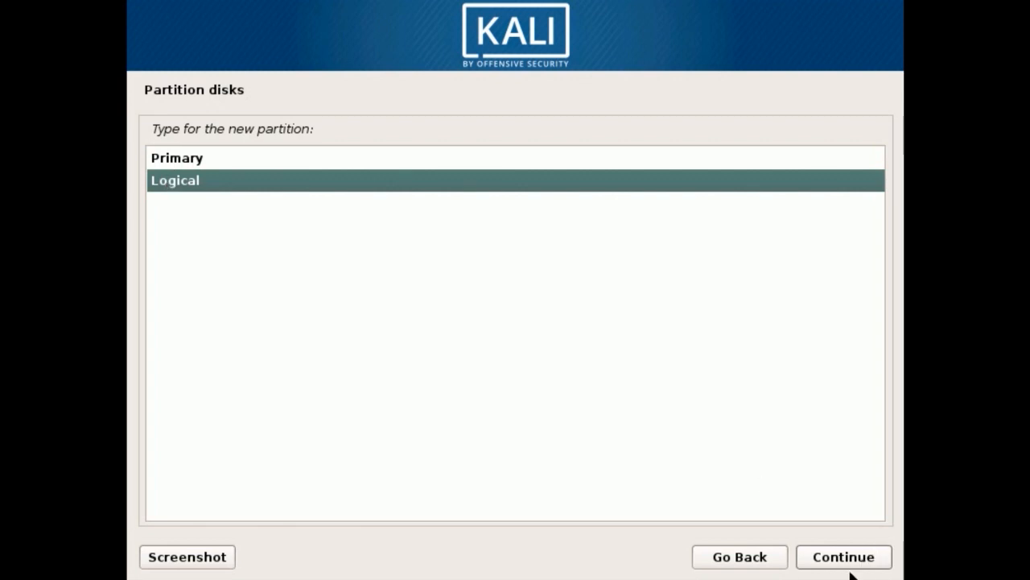
click(868, 552)
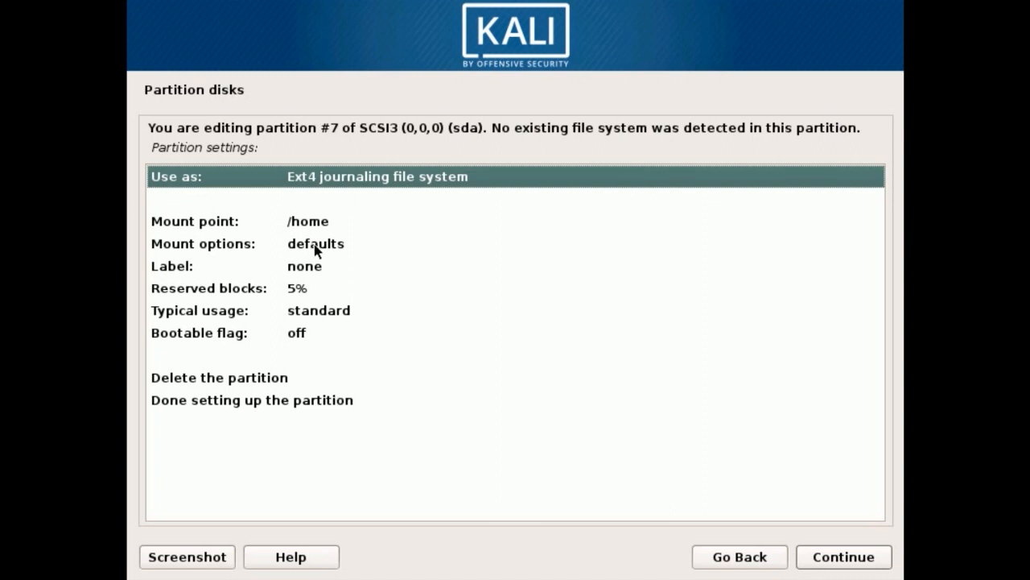
click(319, 408)
click(829, 558)
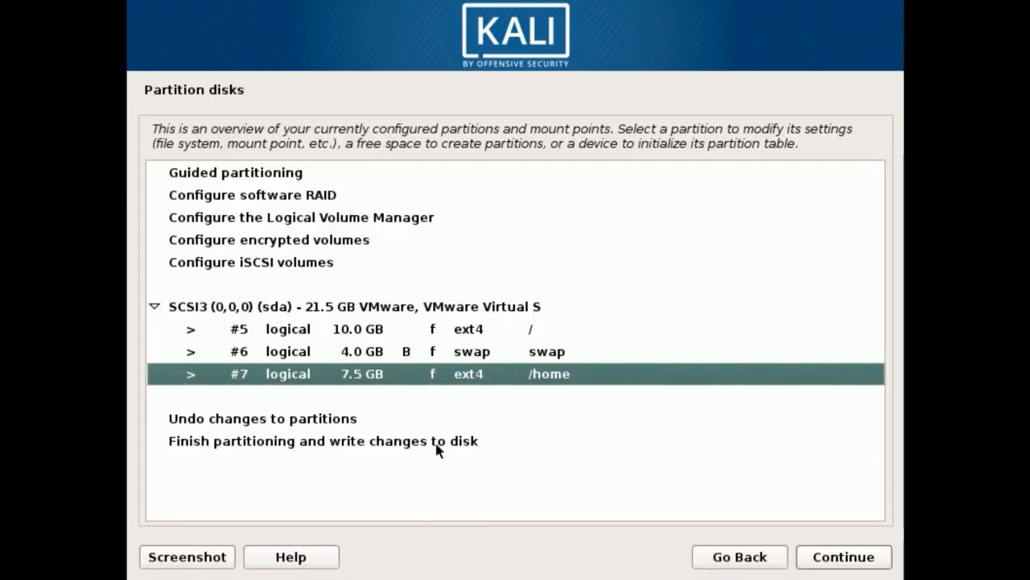
Step: Finish partitioning and confirm writing the changes to the disk
click(383, 443)
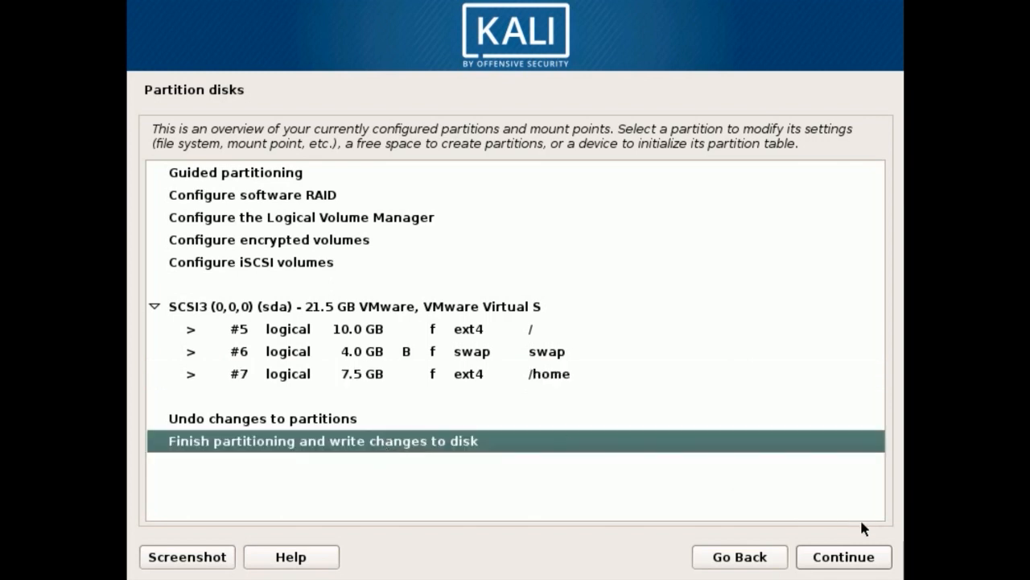
click(846, 557)
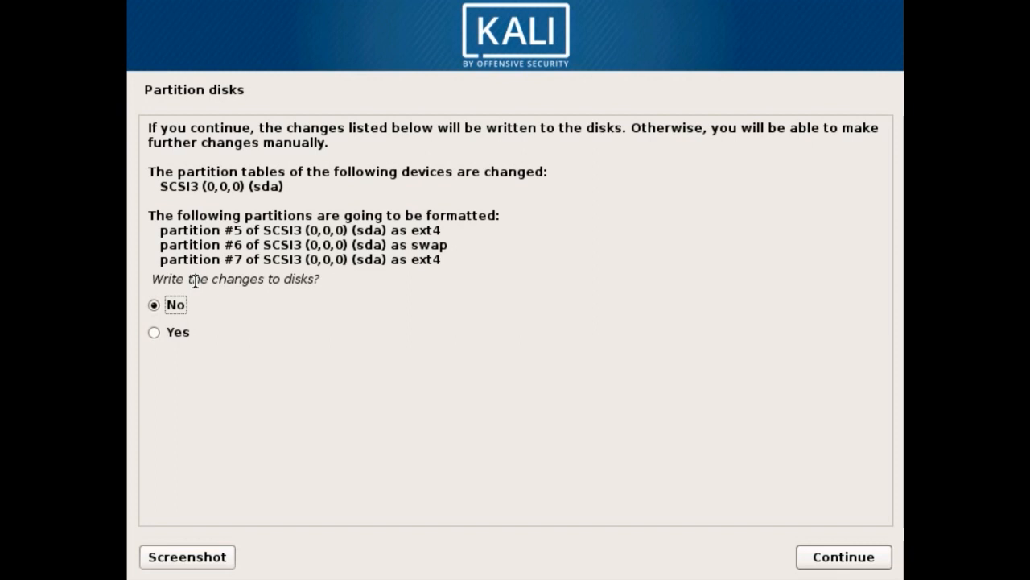
click(155, 333)
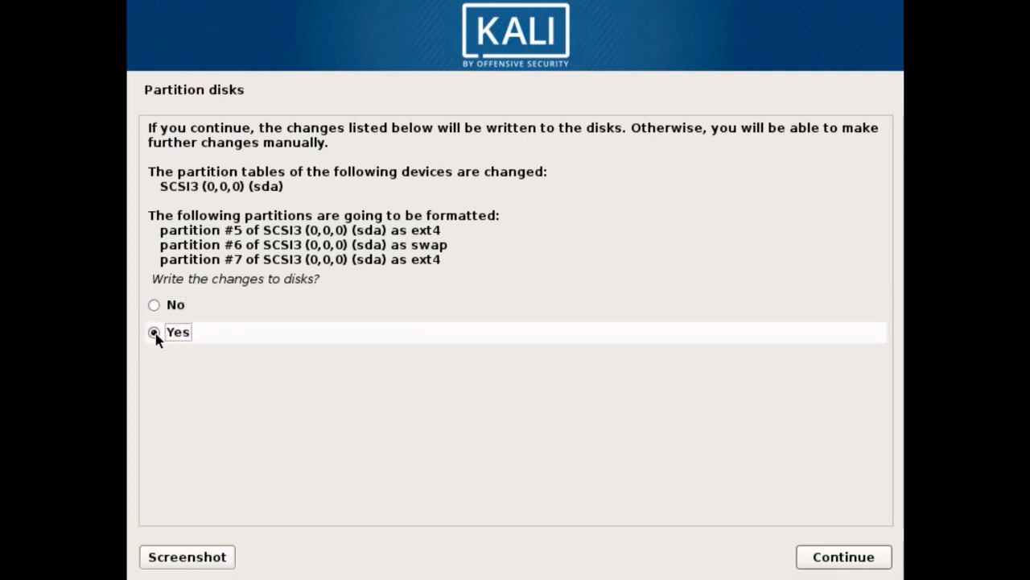
click(834, 565)
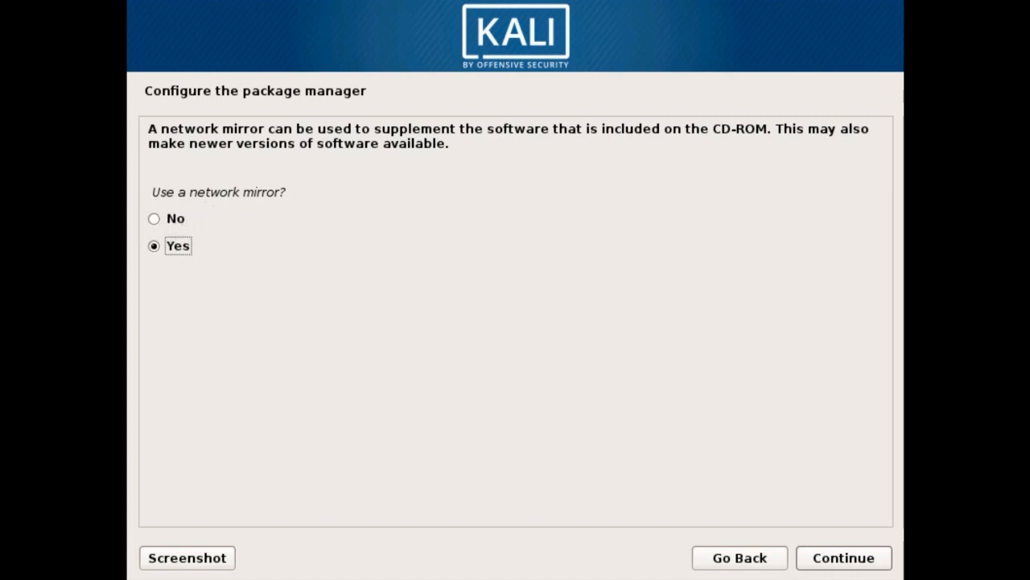
Step: Decline the use of a network mirror for the package manager
click(178, 225)
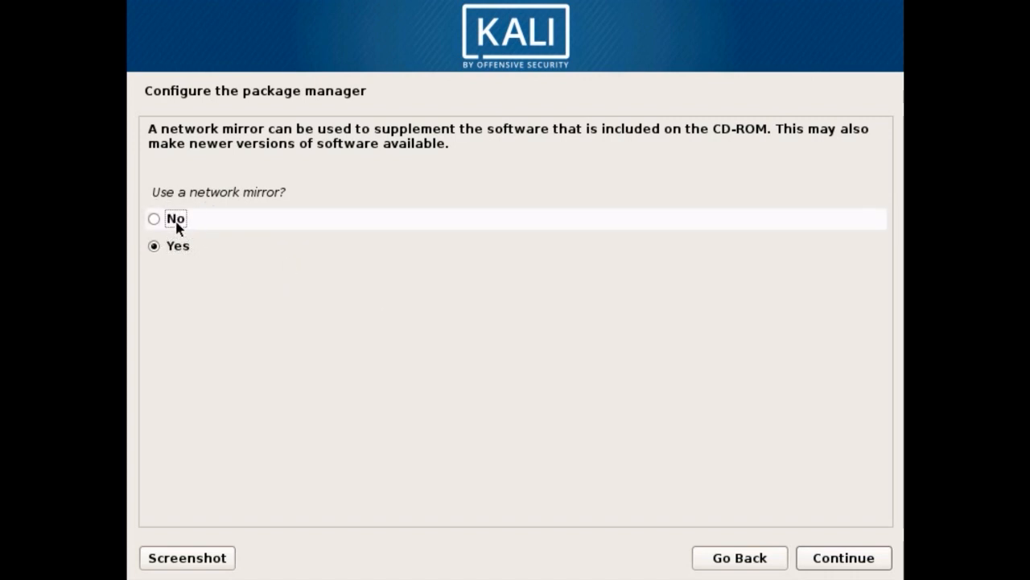
click(860, 560)
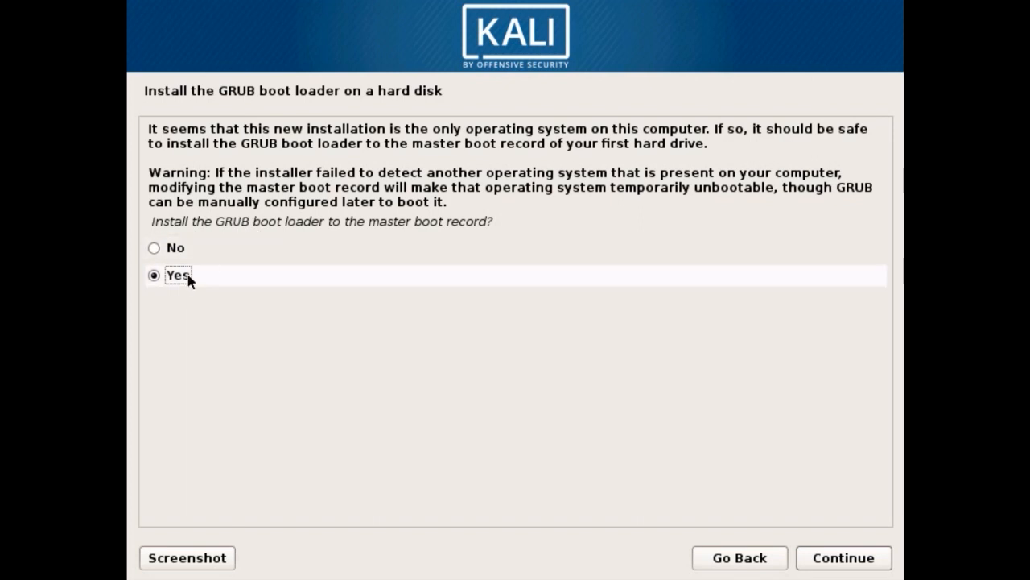
click(842, 561)
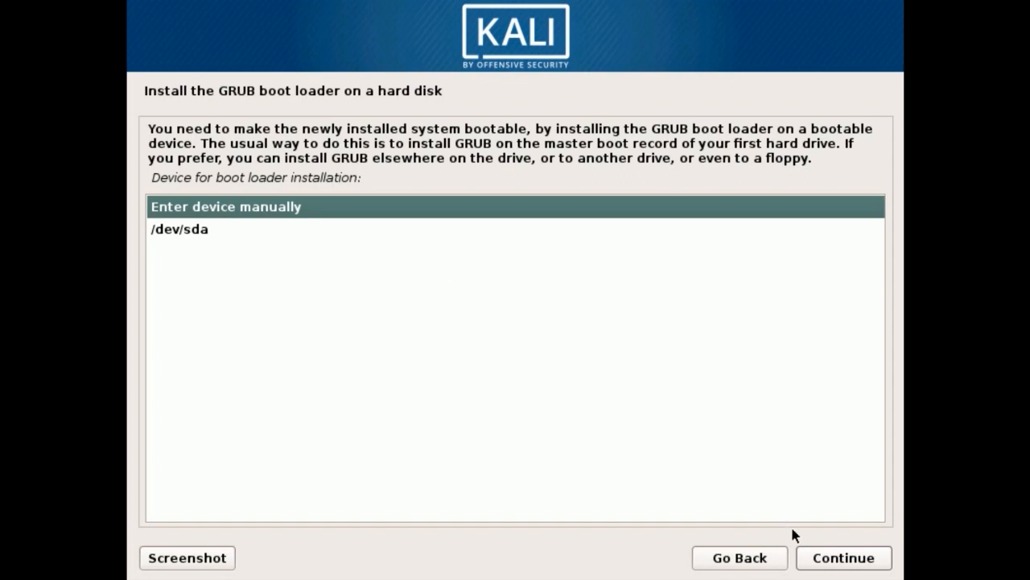
click(814, 559)
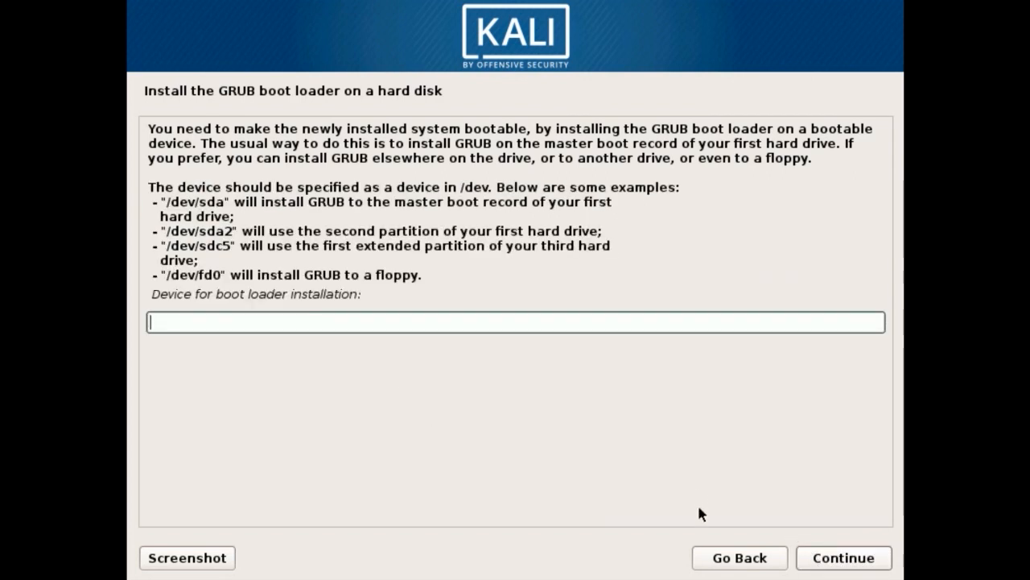
click(715, 556)
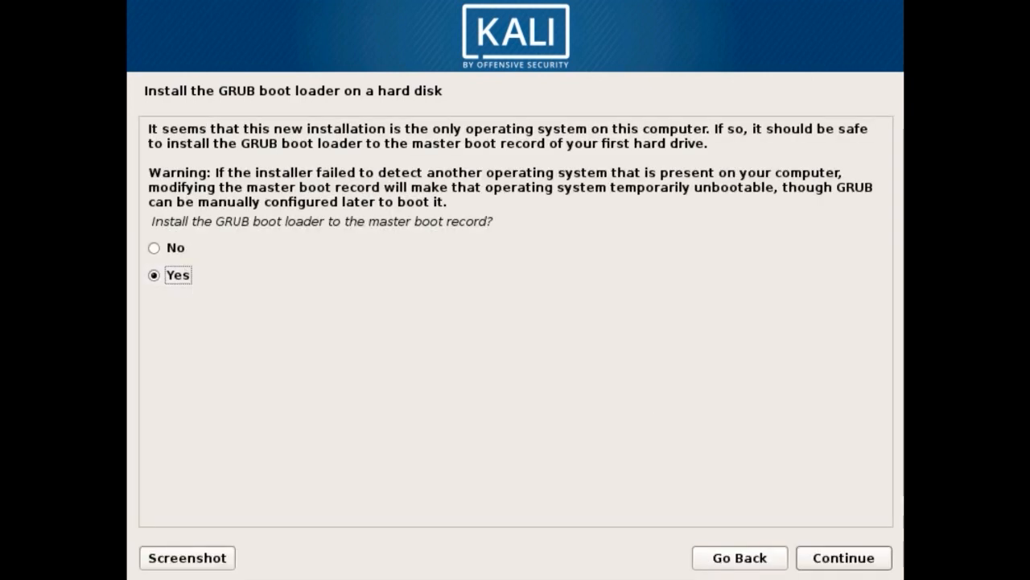
Step: Install the GRUB boot loader to the master boot record, choosing /dev/sda as the device
click(847, 554)
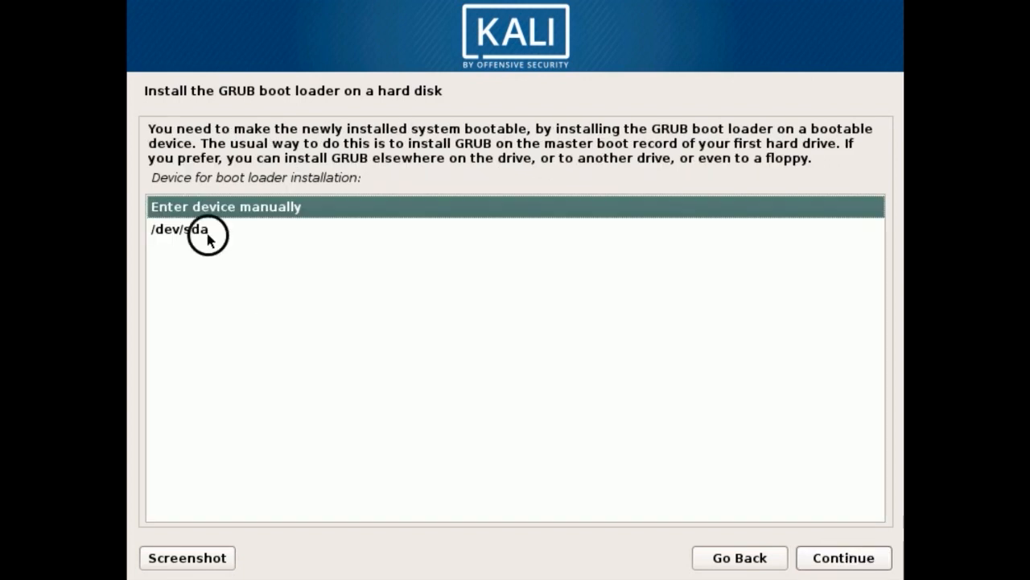
click(185, 229)
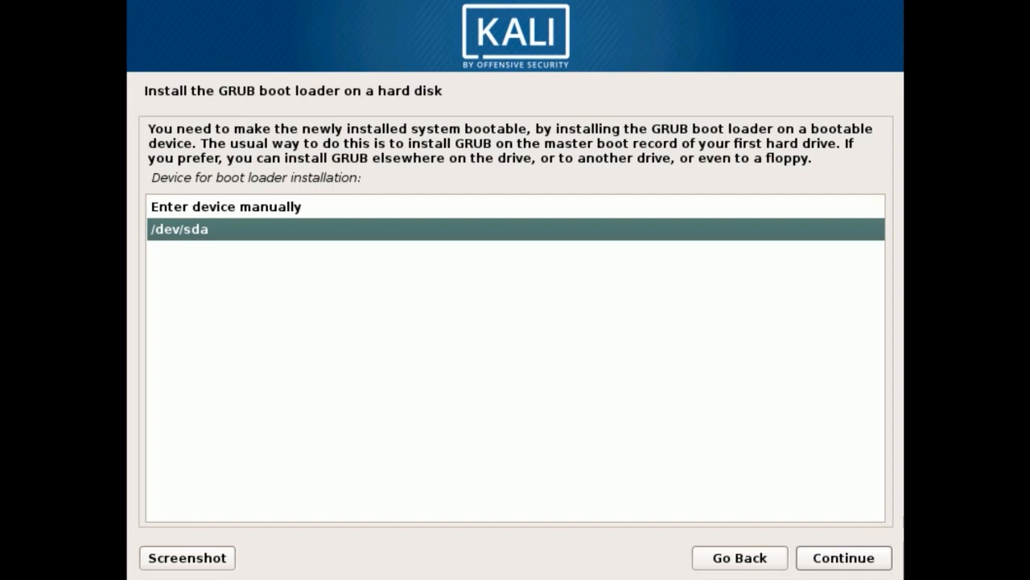
click(852, 565)
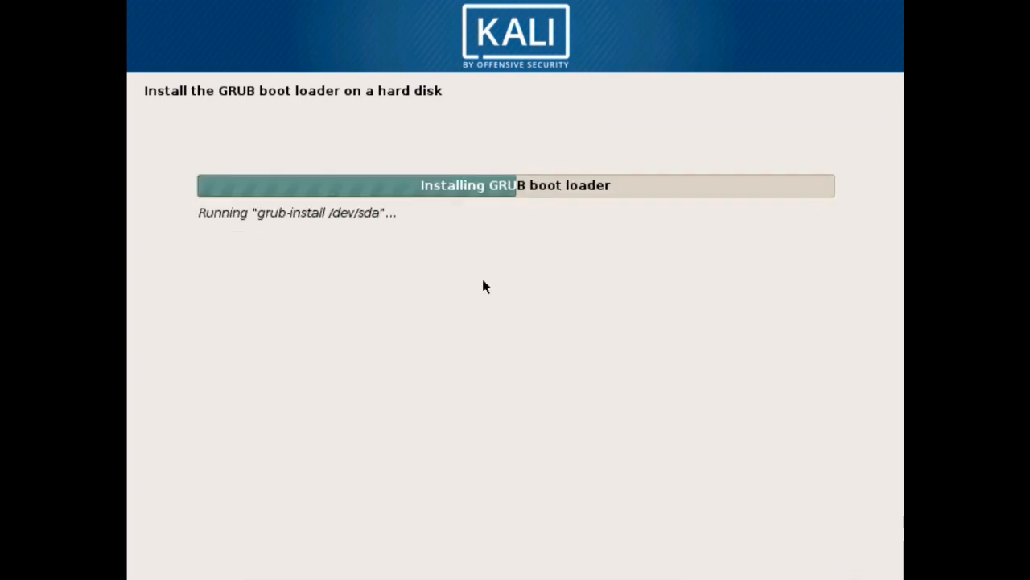